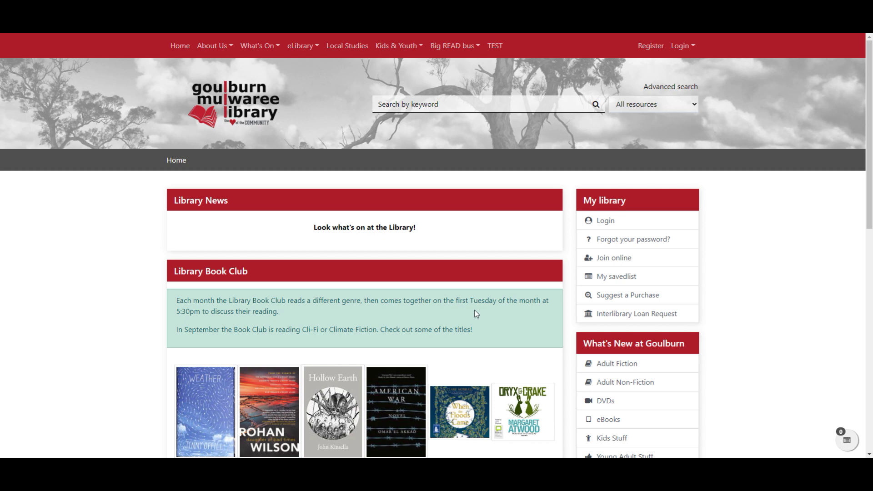
Search the catalogue for 'james patterson'.
click(431, 108)
text(james patterson)
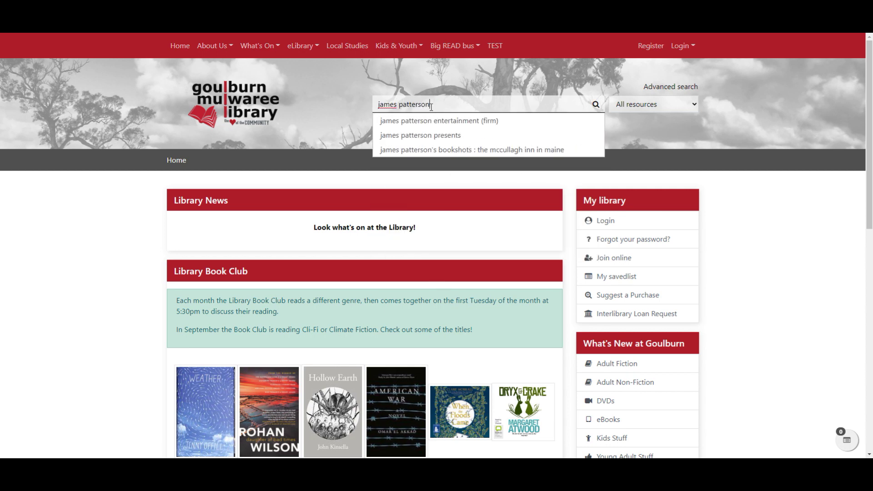
key(Return)
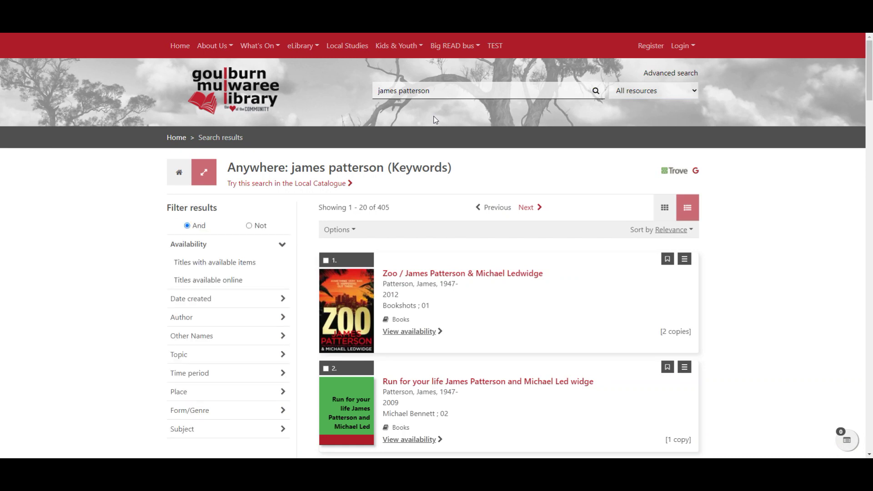
Sort results by Date created (latest first) and request a reservation for 20th victim.
click(672, 230)
click(633, 291)
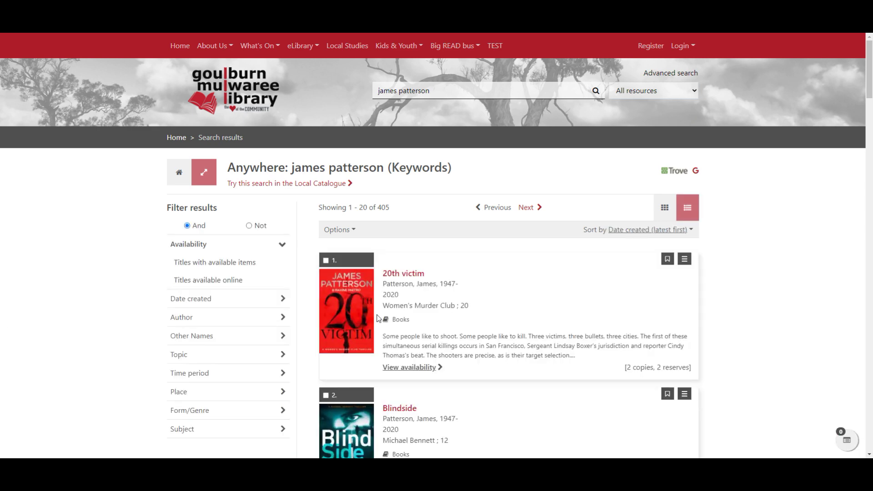
click(423, 369)
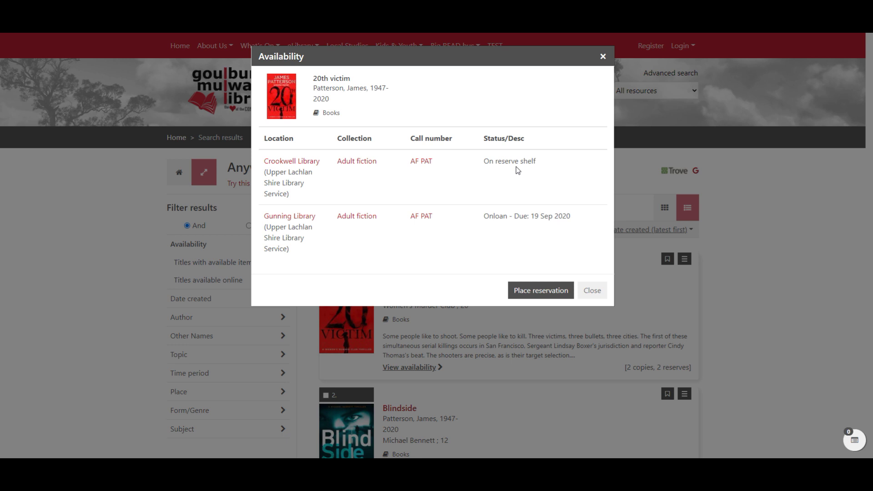
click(542, 294)
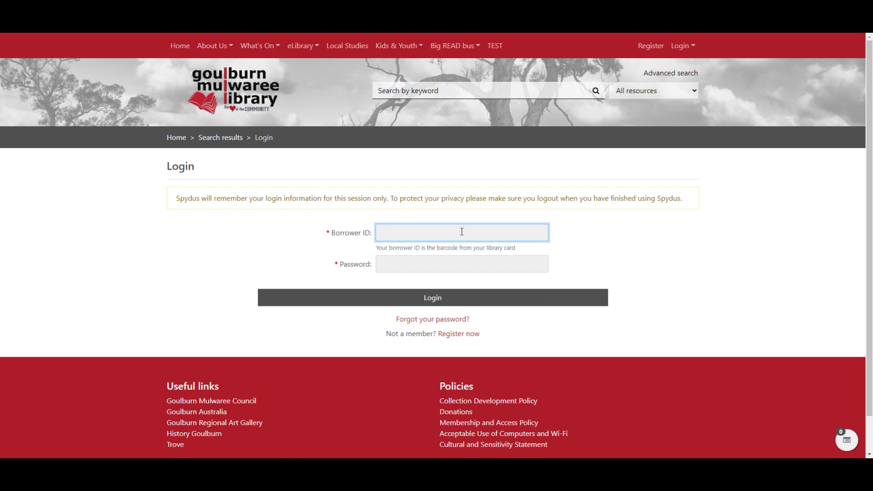
Log in with the library card barcode as Borrower ID and the account password.
click(403, 217)
click(399, 232)
key(ctrl+v)
click(402, 260)
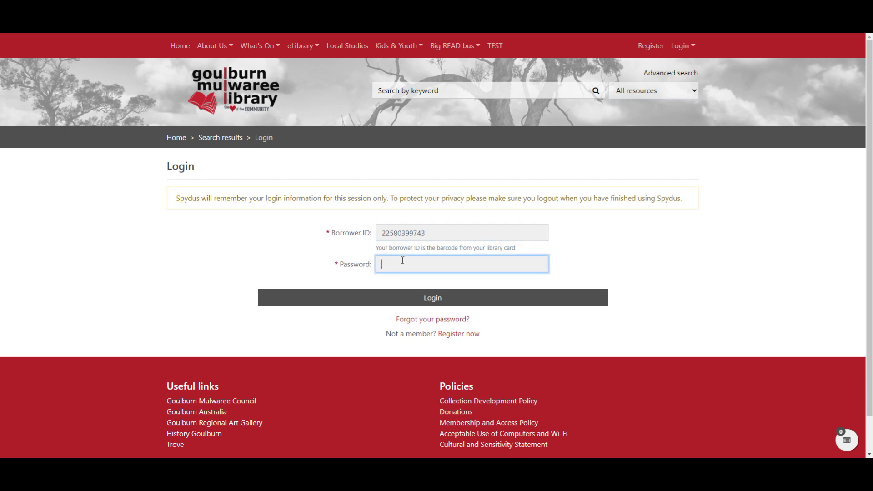
text(•••••••)
text(*)
click(434, 300)
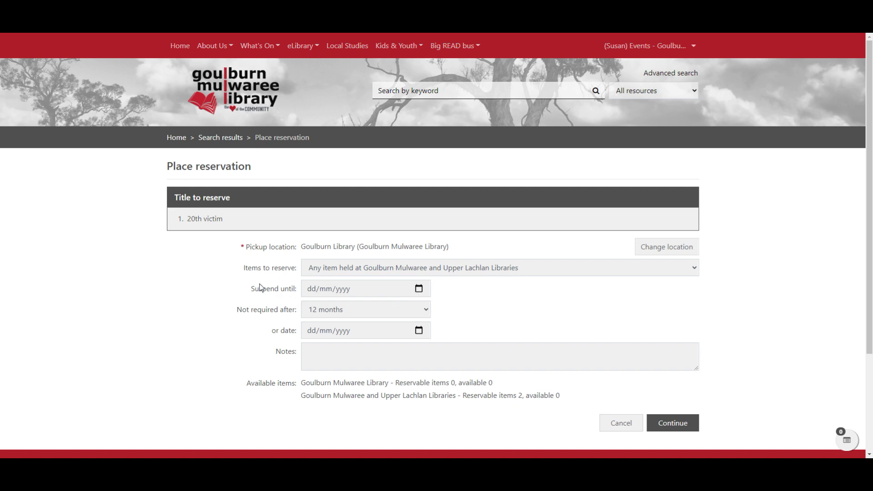
Set the reservation's Suspend until date to 2 November 2020 using the date picker.
click(419, 289)
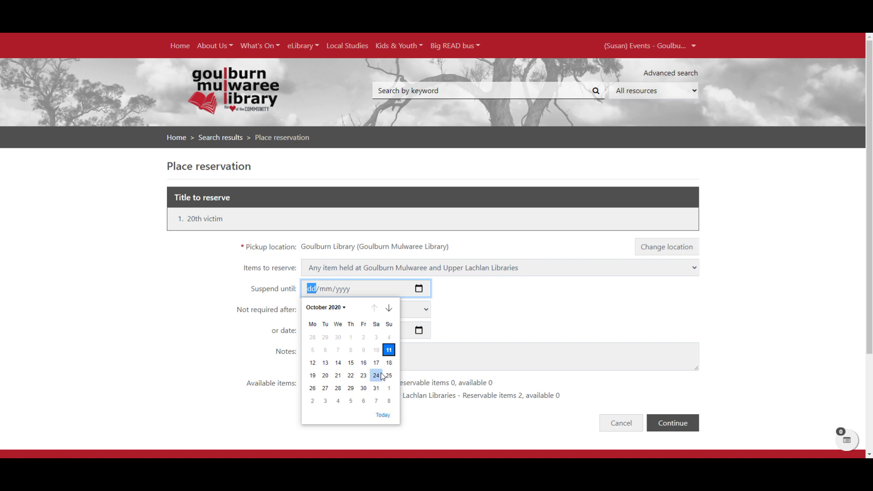
click(312, 400)
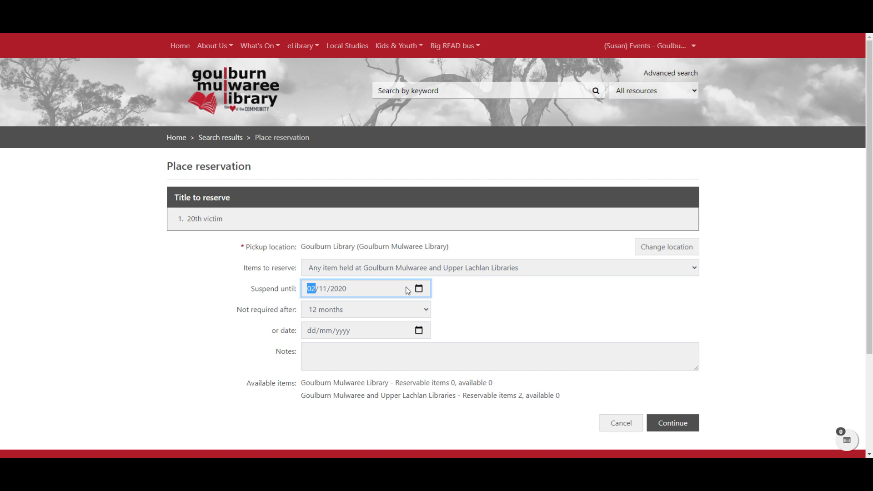
Clear the Suspend until date field.
click(419, 289)
click(395, 290)
key(BackSpace)
click(338, 295)
key(BackSpace)
key(BackSpace)
click(557, 323)
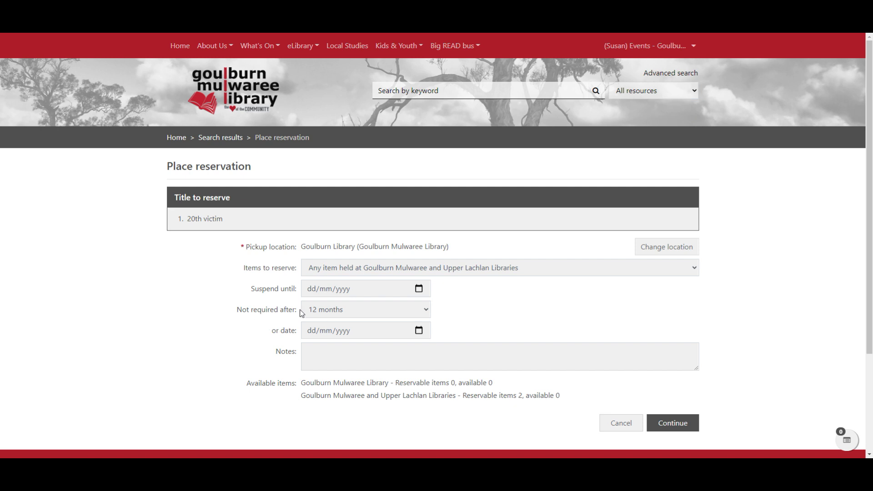
Pick 1 December 2020 as the 'or date' expiry, then clear that field.
click(419, 331)
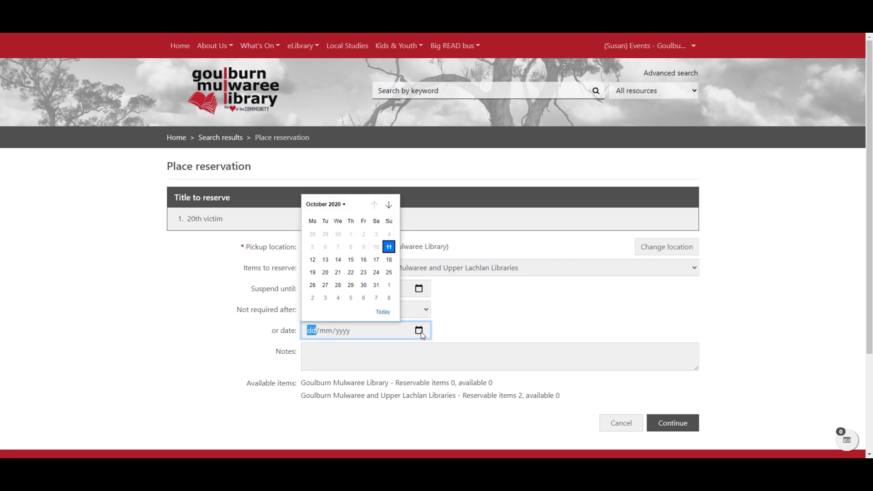
click(389, 205)
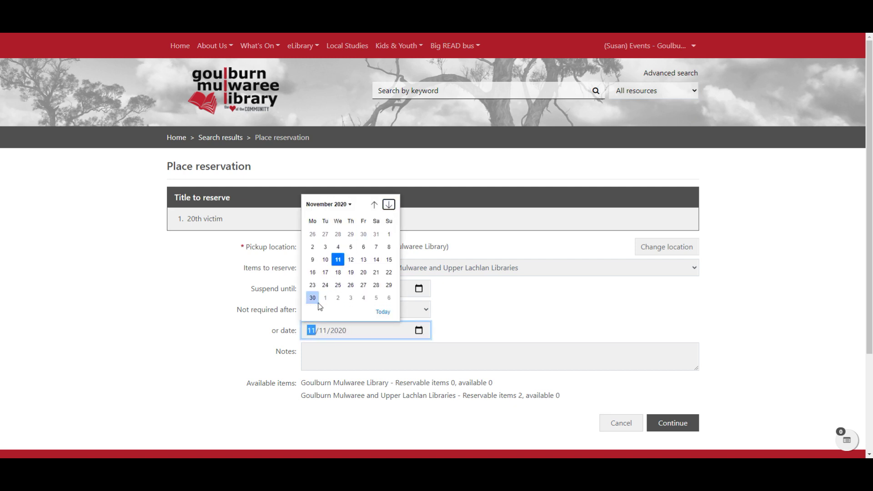
click(326, 299)
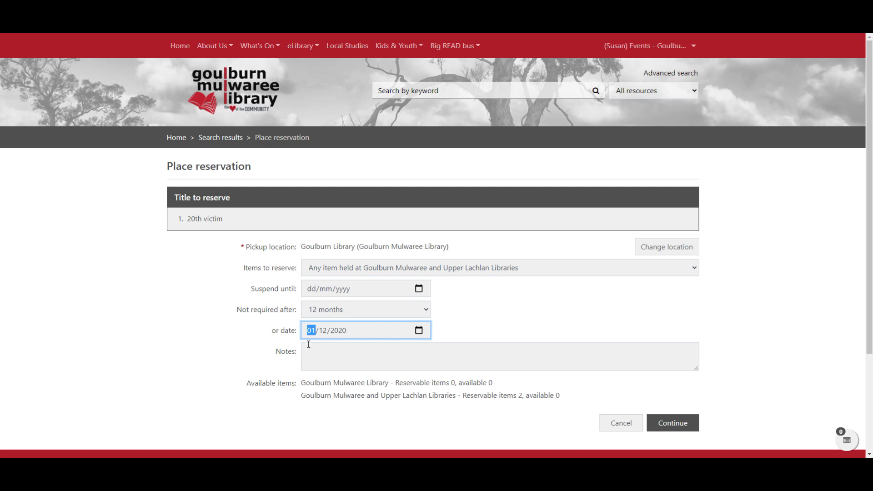
key(BackSpace)
click(324, 331)
key(BackSpace)
click(343, 335)
key(BackSpace)
Set the reservation's Not required after option to No expiry.
click(324, 369)
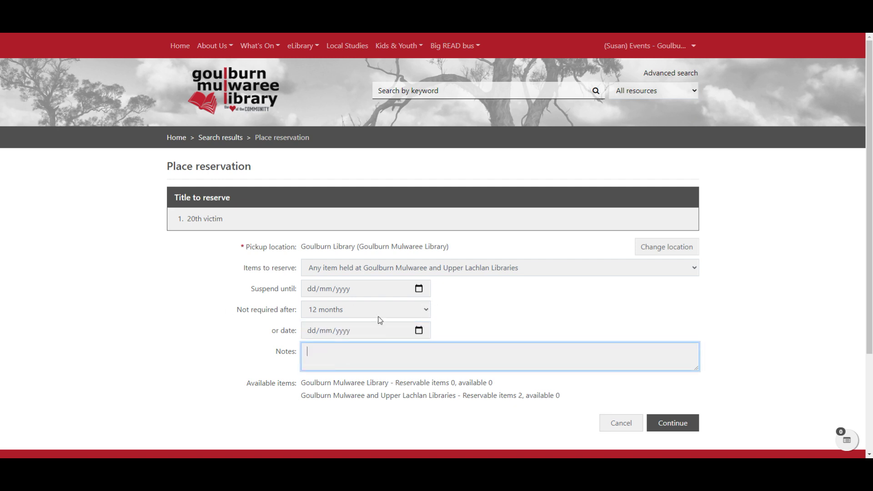
click(427, 311)
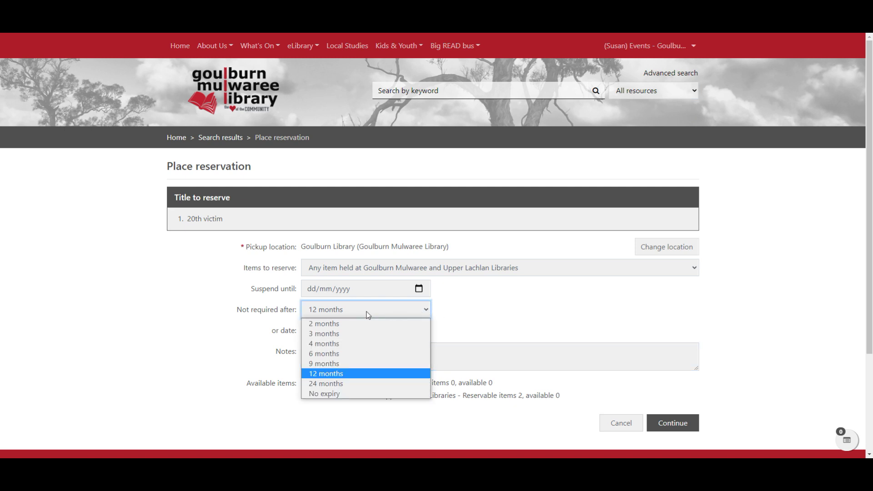
click(336, 394)
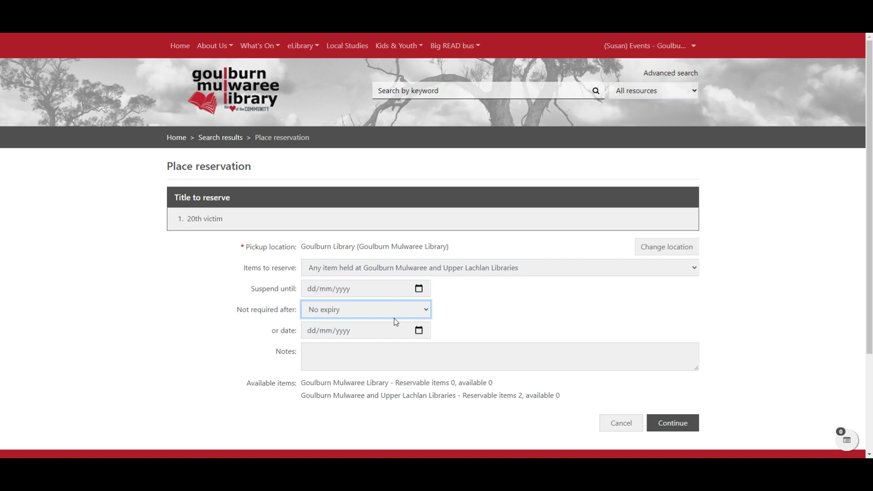
click(394, 348)
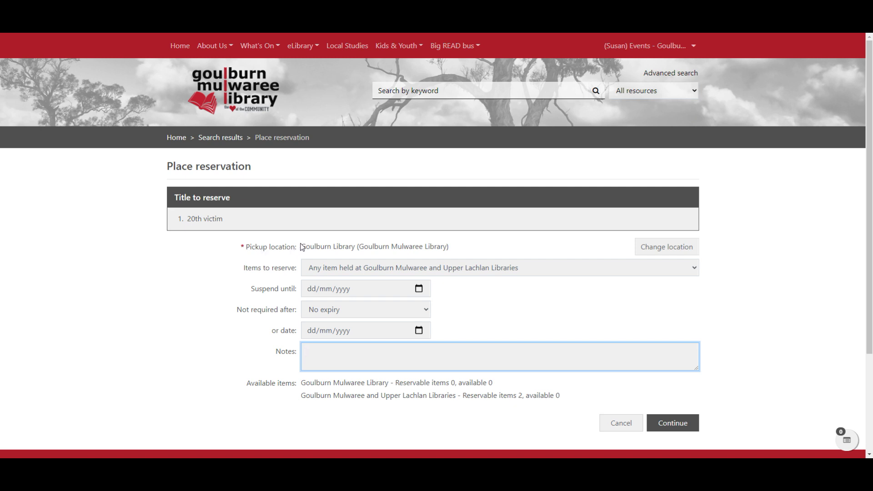
Try Mobile Library - Bungonia and Crookwell Library, then set pickup location to Goulburn Library.
click(674, 249)
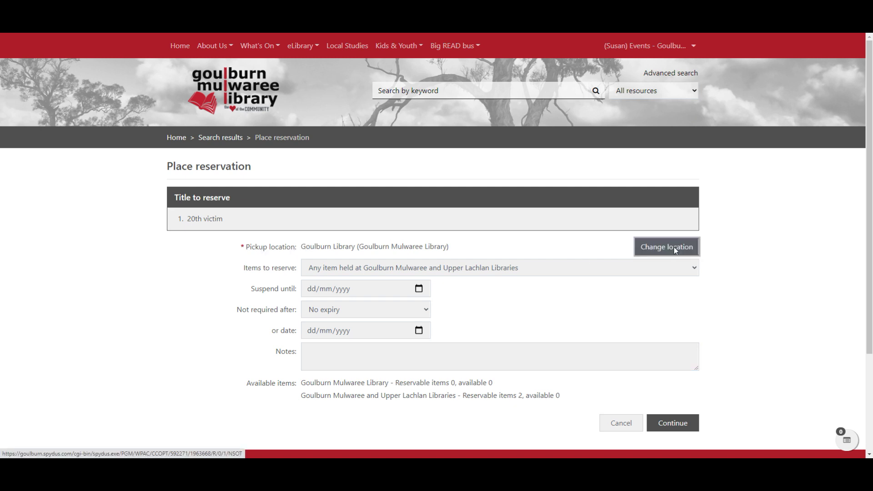
click(629, 250)
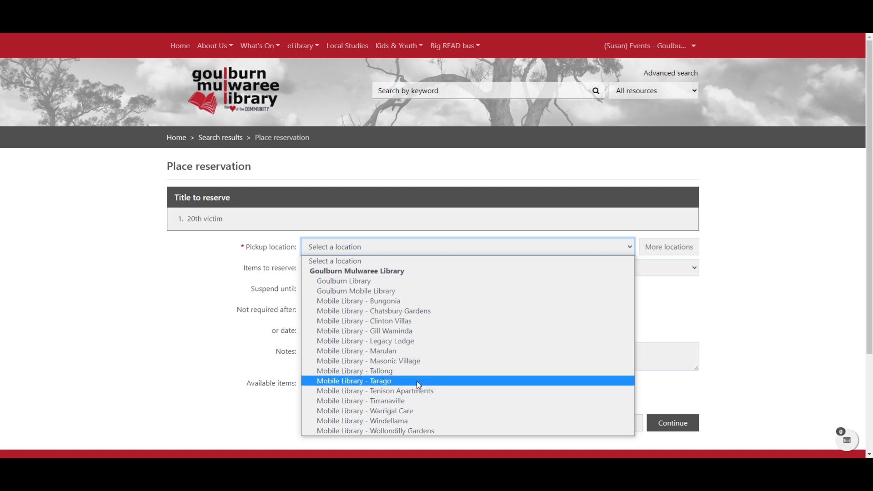
click(437, 304)
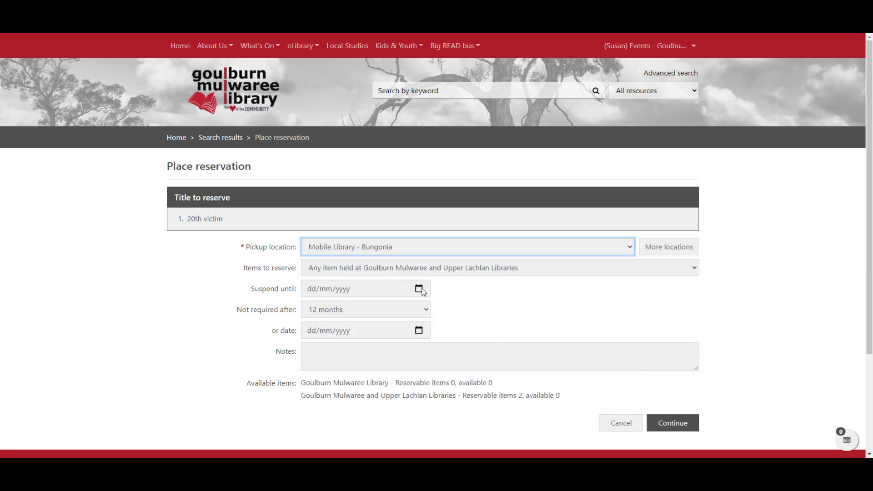
click(687, 251)
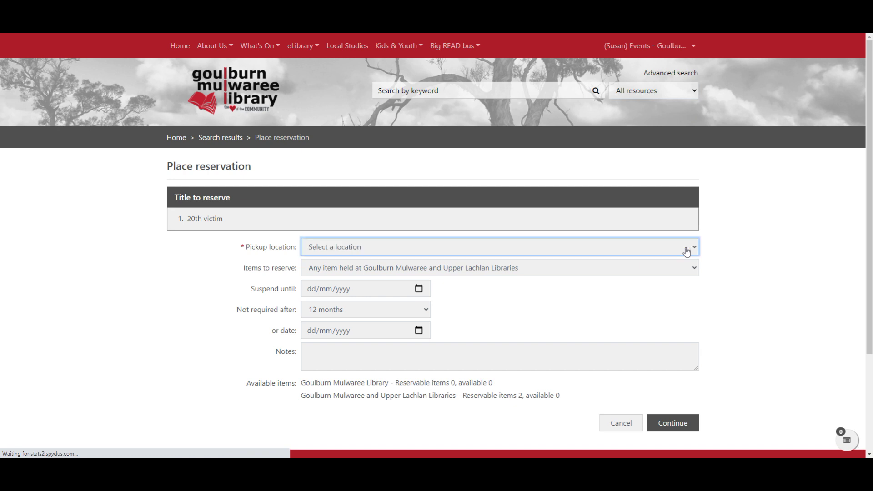
click(686, 247)
scroll(547, 336, down, 1)
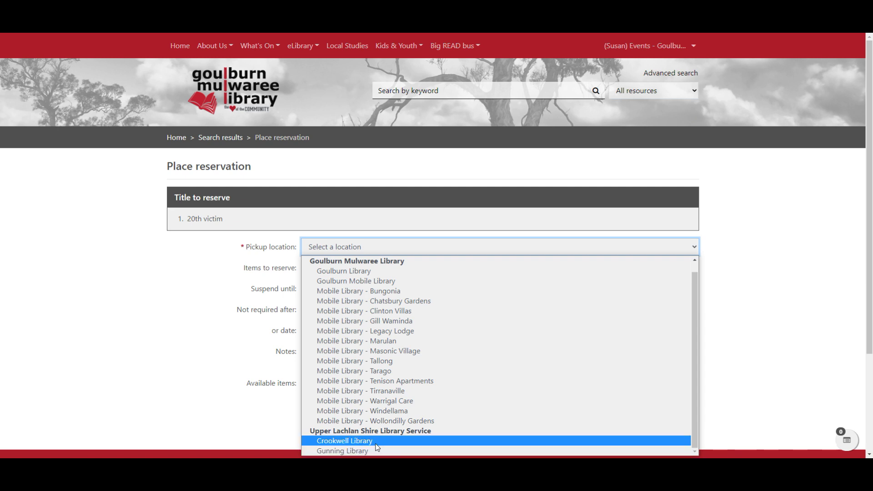
click(379, 441)
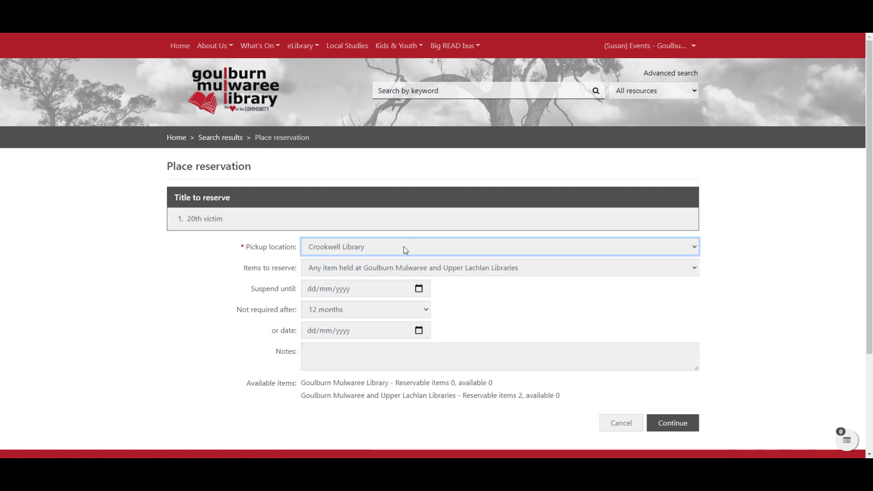
click(405, 245)
click(416, 281)
Submit the 20th victim reservation and go to the account dashboard.
click(613, 317)
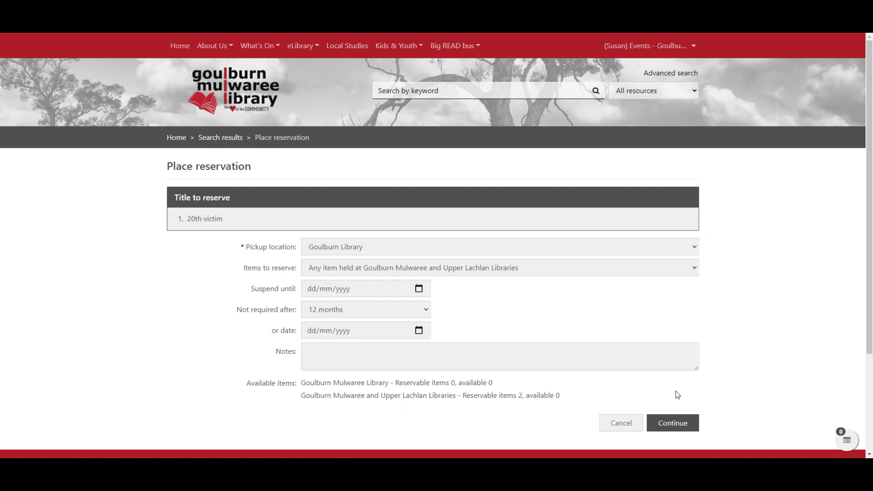
click(673, 424)
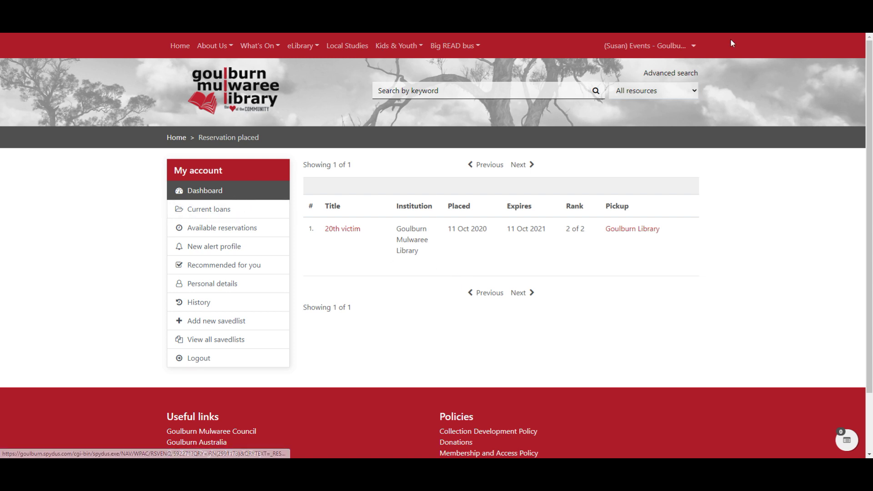
click(201, 192)
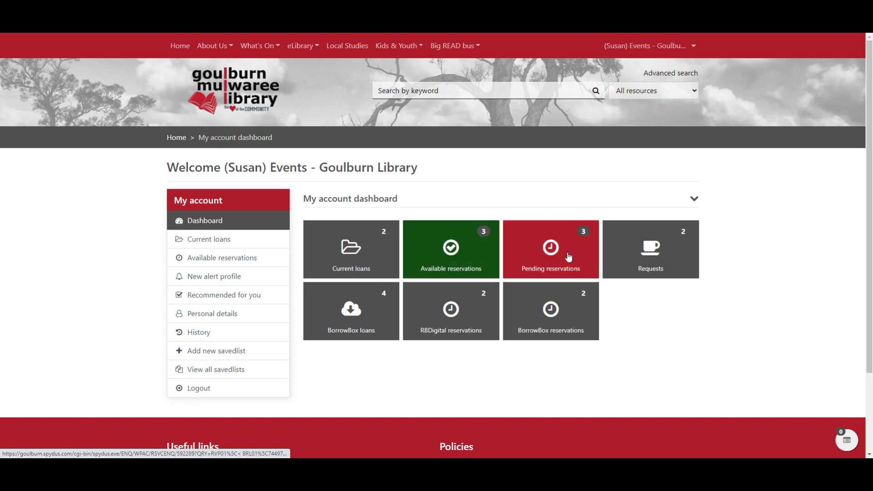
Check 20th victim in the pending reservations list, then return to the account dashboard.
click(556, 262)
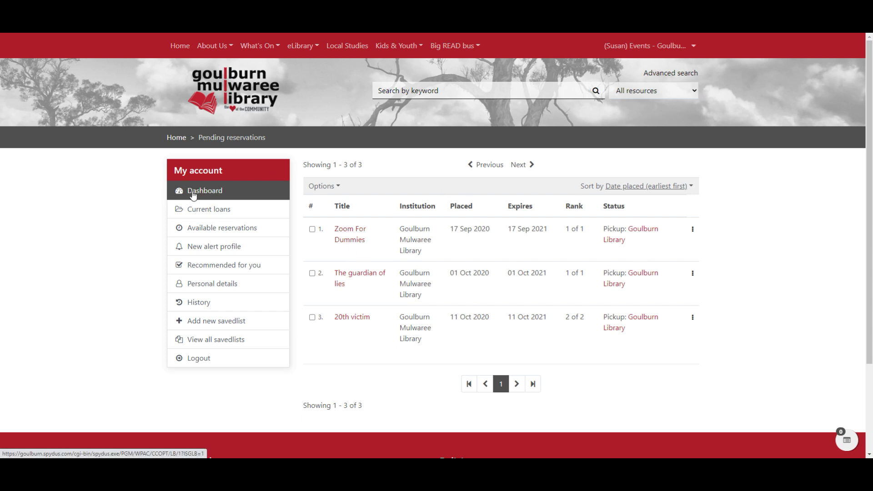
click(194, 196)
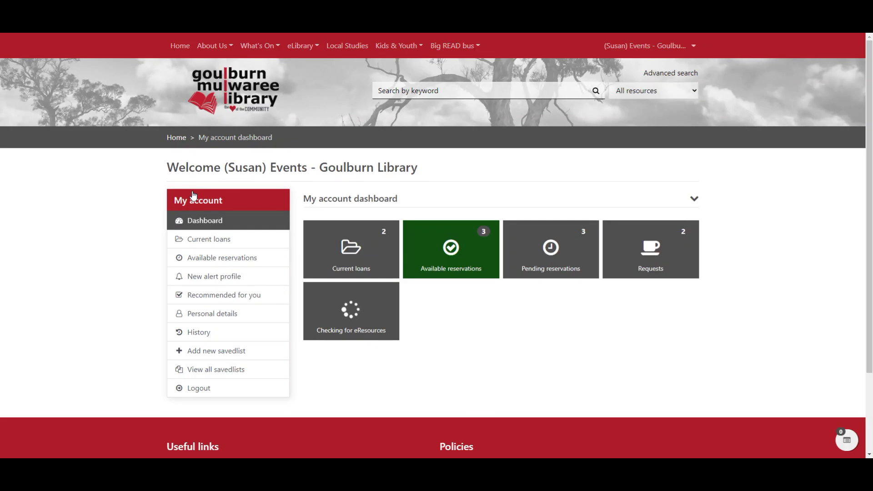
Inspect the three available reservations and the first row's actions, then return to the dashboard.
click(458, 248)
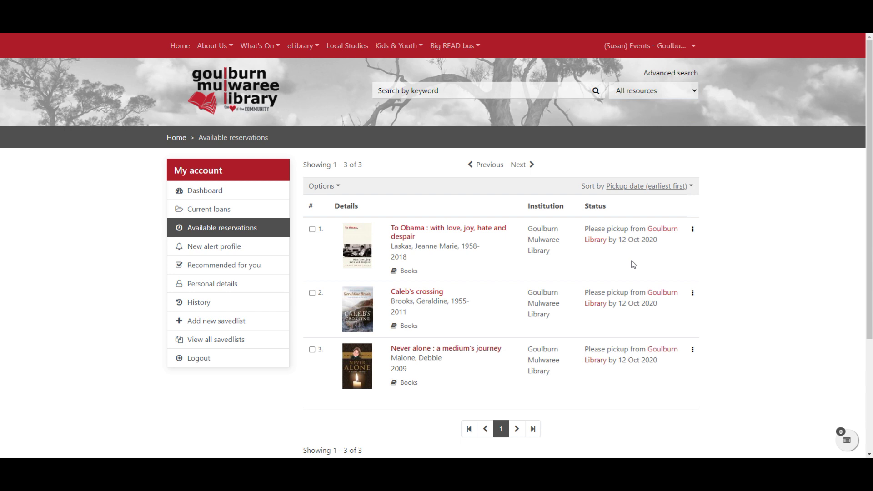
click(692, 229)
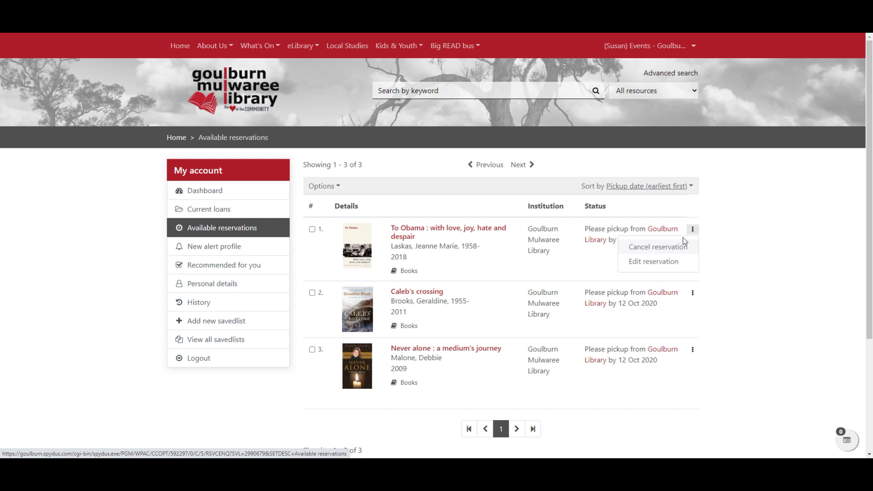
click(753, 233)
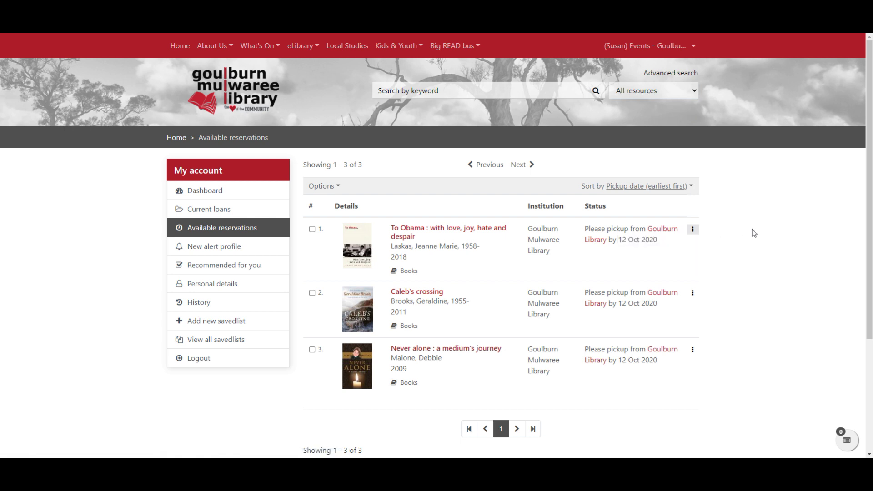
click(182, 193)
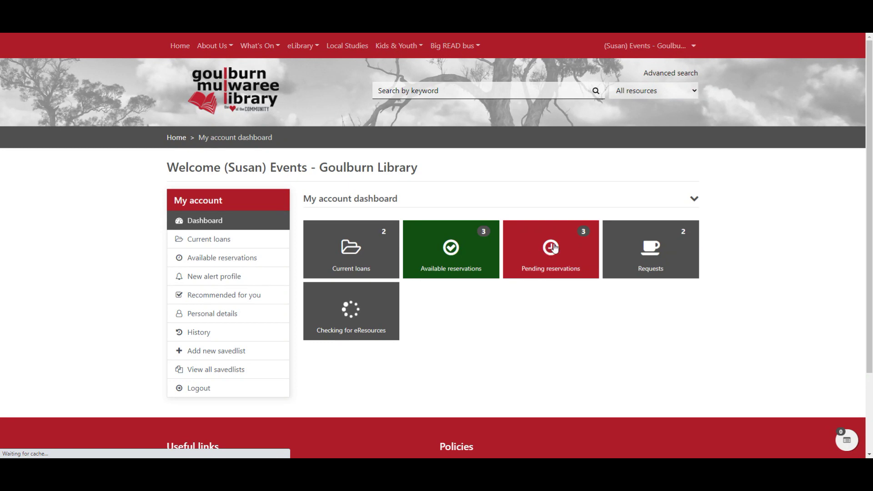
Open pending reservations and choose Edit reservation for Zoom For Dummies.
click(555, 248)
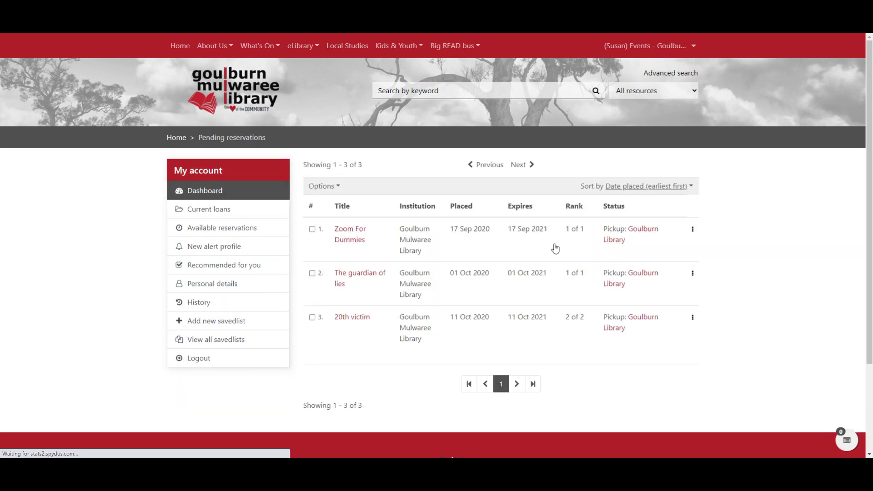
click(692, 229)
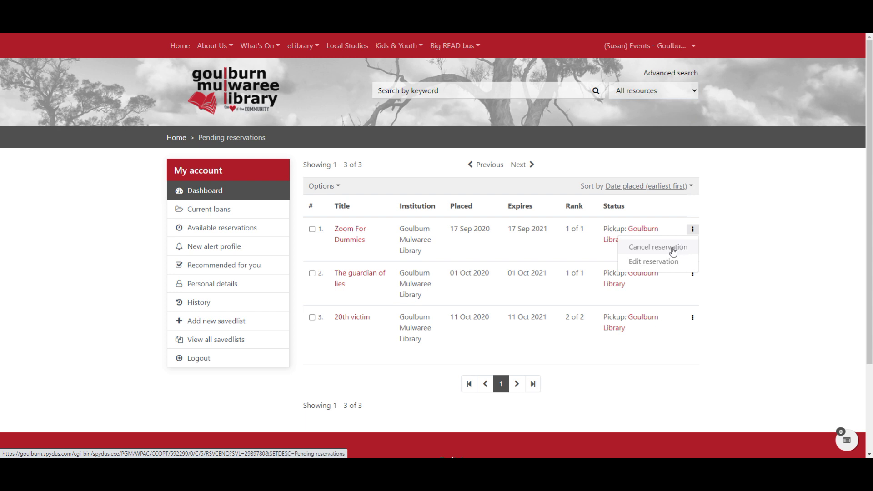
click(721, 240)
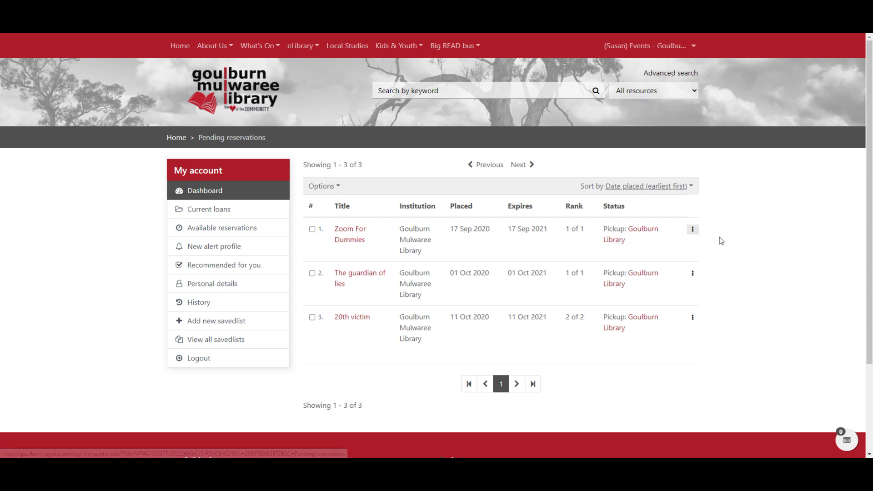
click(692, 229)
click(675, 258)
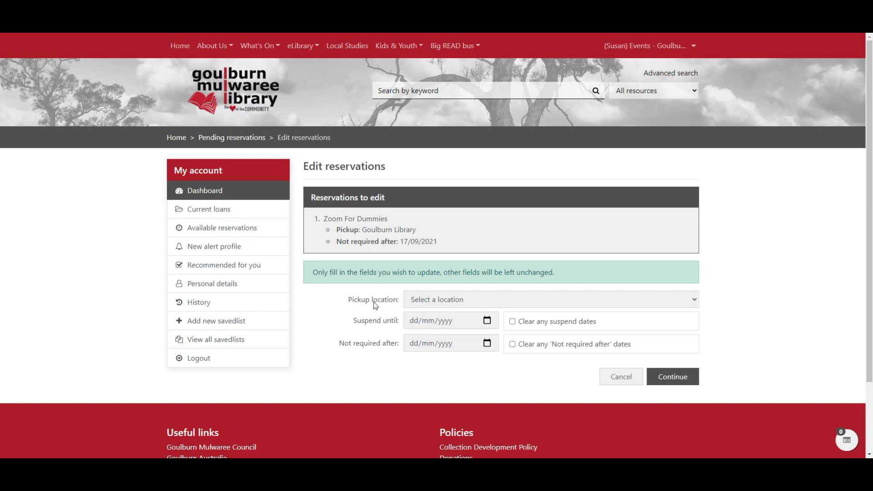
Set the reservation's suspend-until date to 02 Nov 2020.
click(442, 325)
click(488, 321)
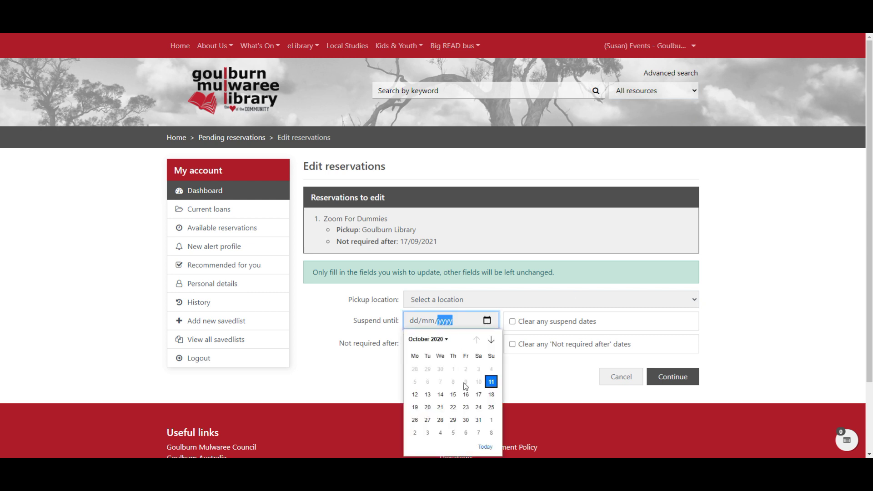
click(416, 433)
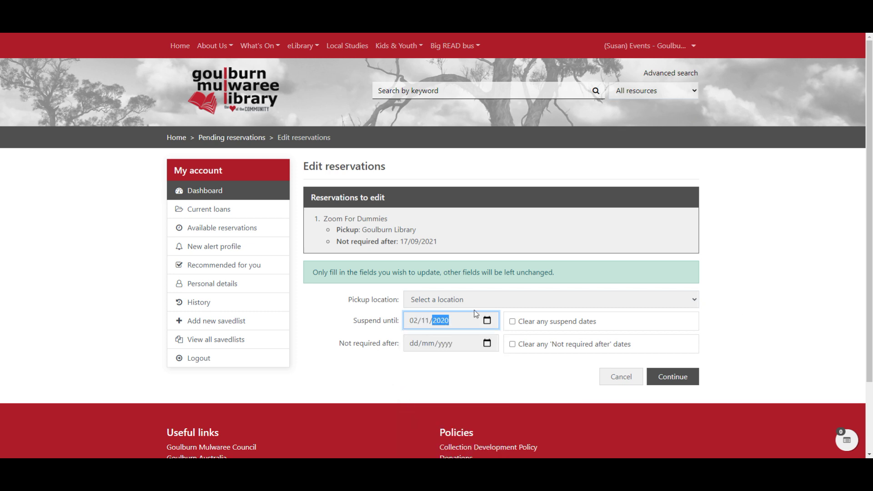
click(715, 319)
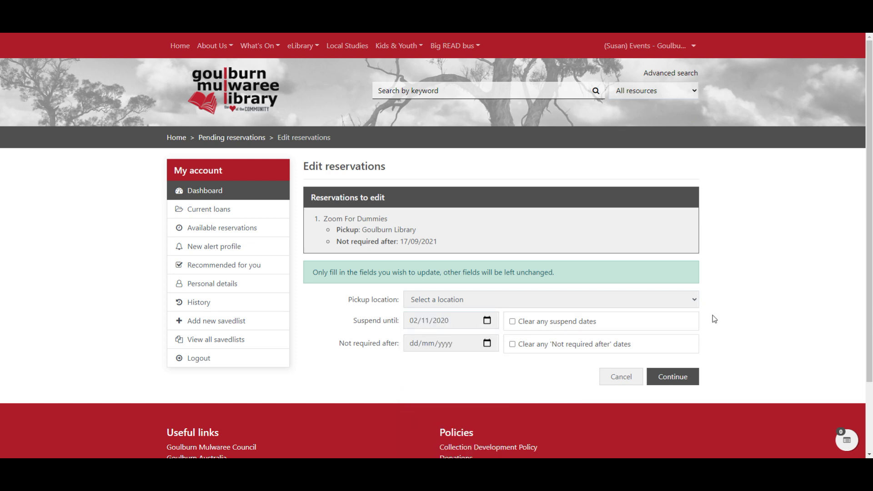
click(528, 324)
Choose Mobile Library - Masonic Village as the pickup location and save the changes.
click(658, 301)
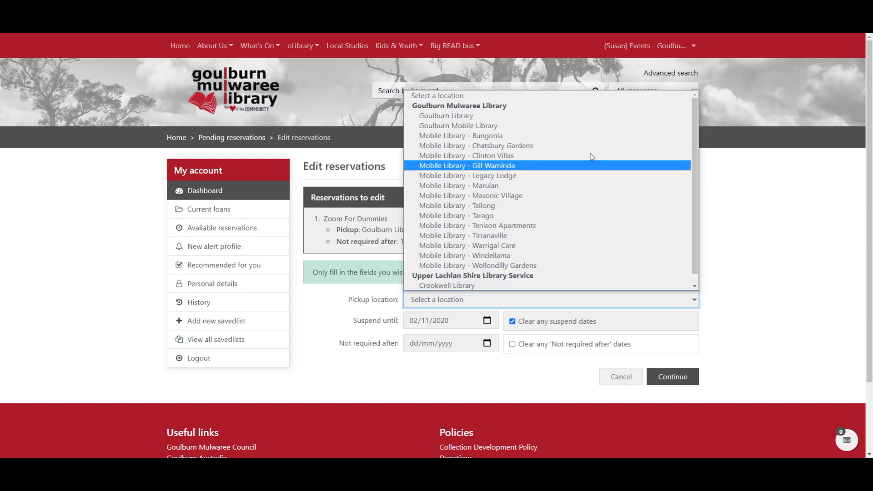
click(823, 287)
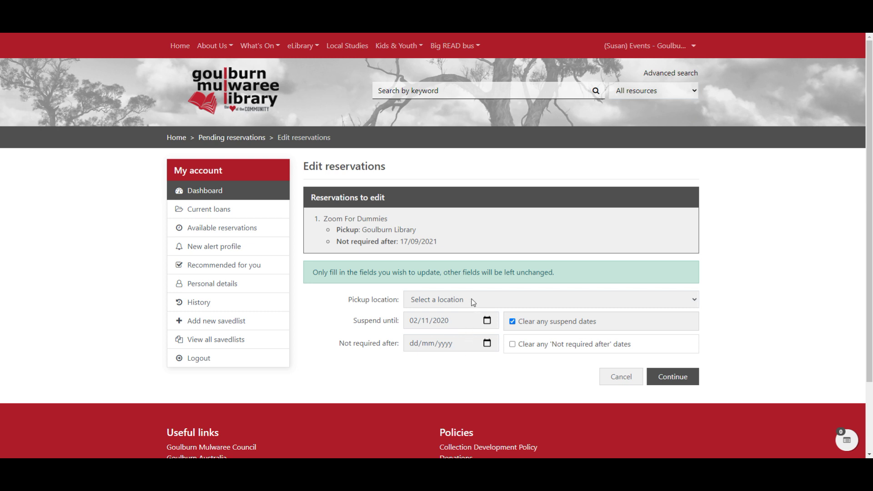
click(472, 301)
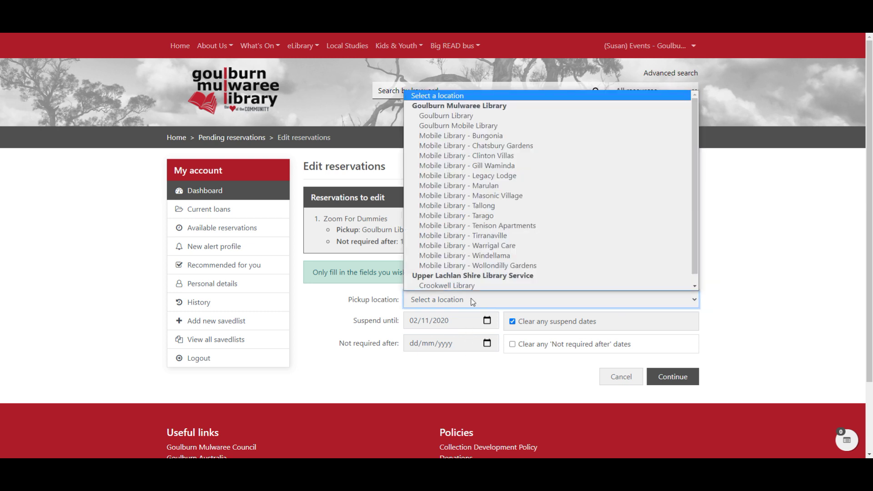
click(513, 197)
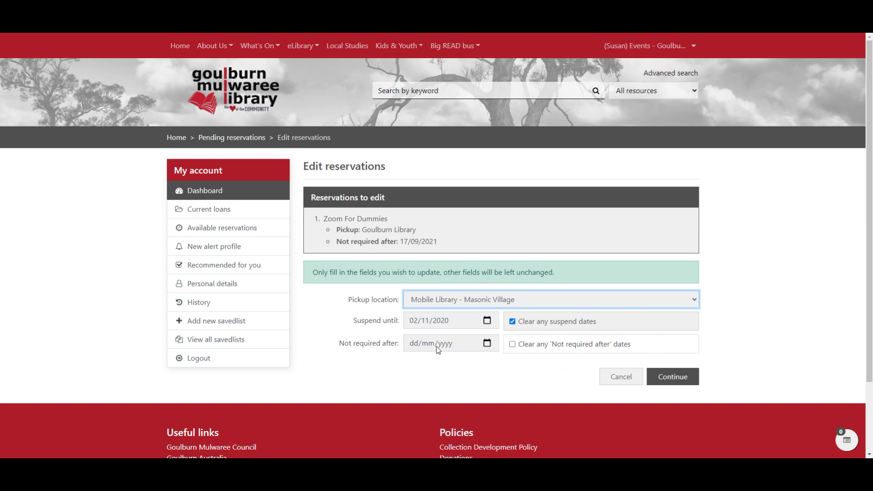
click(682, 376)
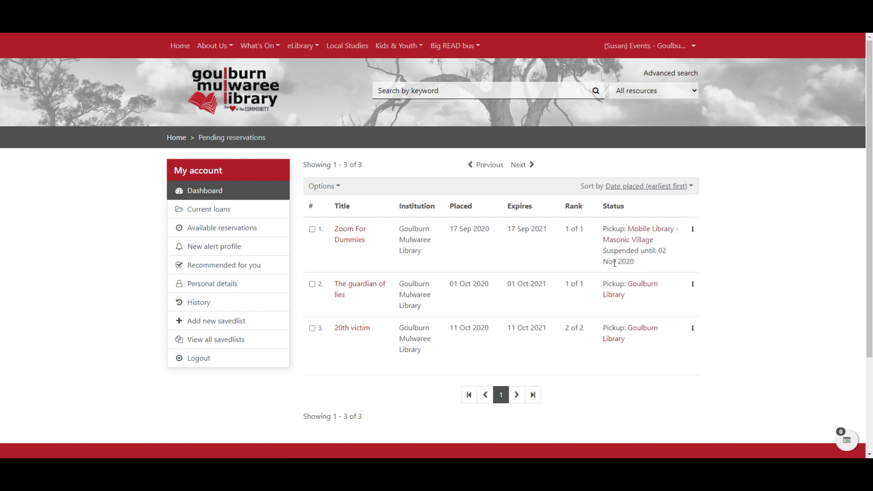
Edit the Zoom For Dummies reservation to clear its suspend dates, then save.
click(693, 230)
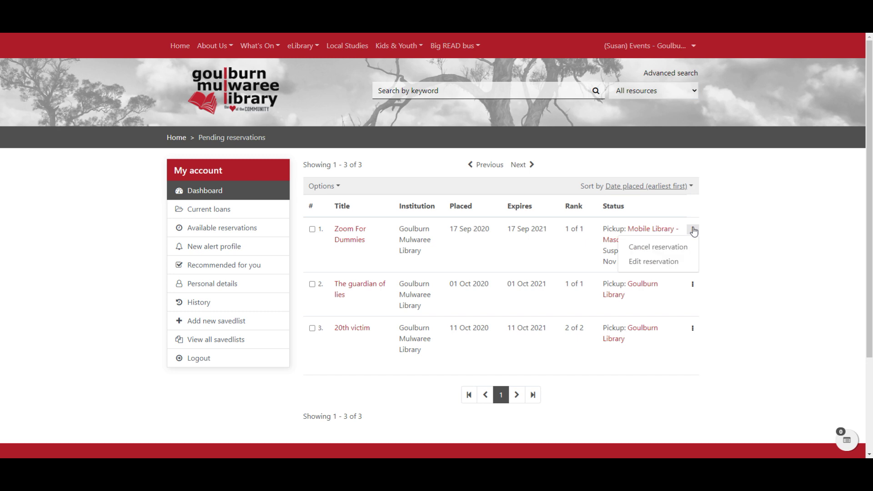
click(649, 262)
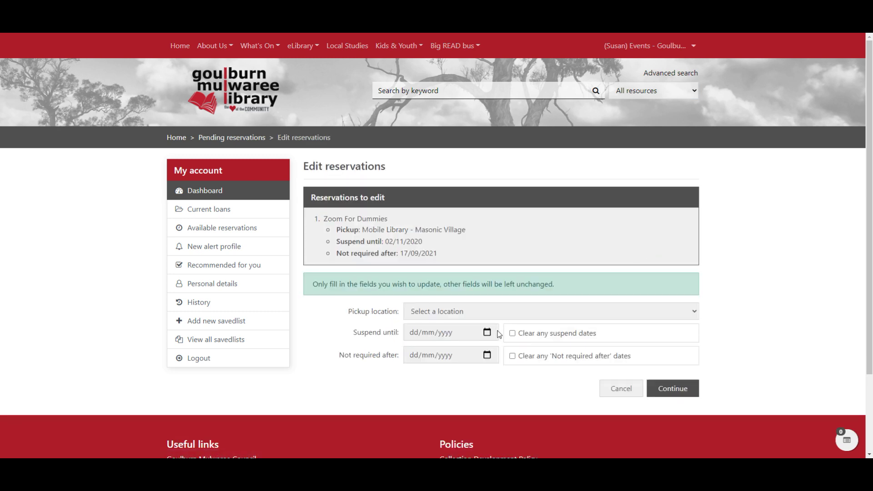
click(513, 333)
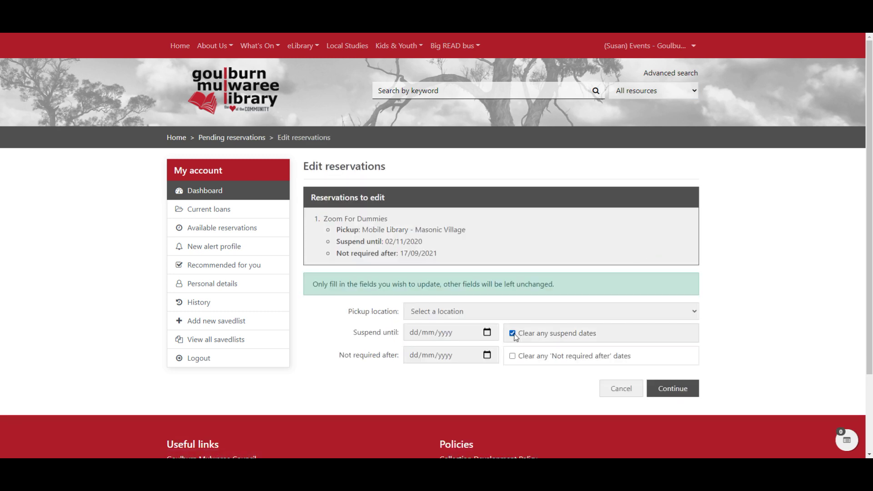
click(684, 393)
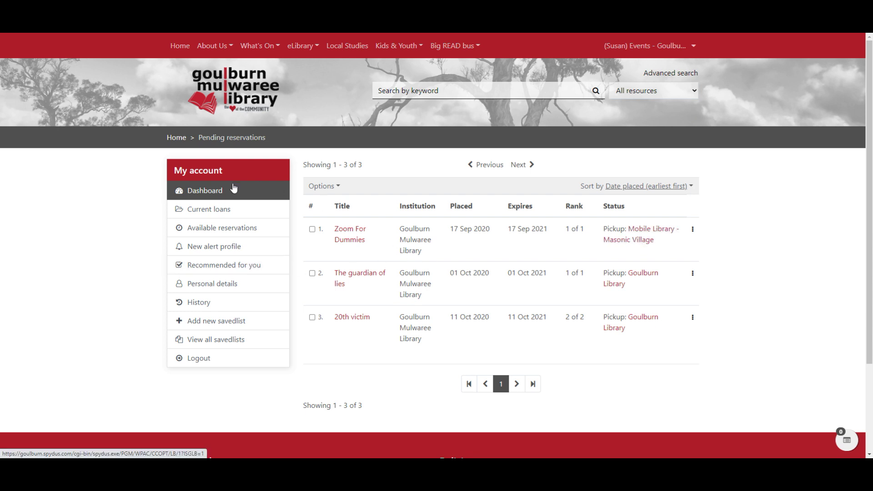
Check available reservations on the account dashboard, then return to the library home page.
click(211, 193)
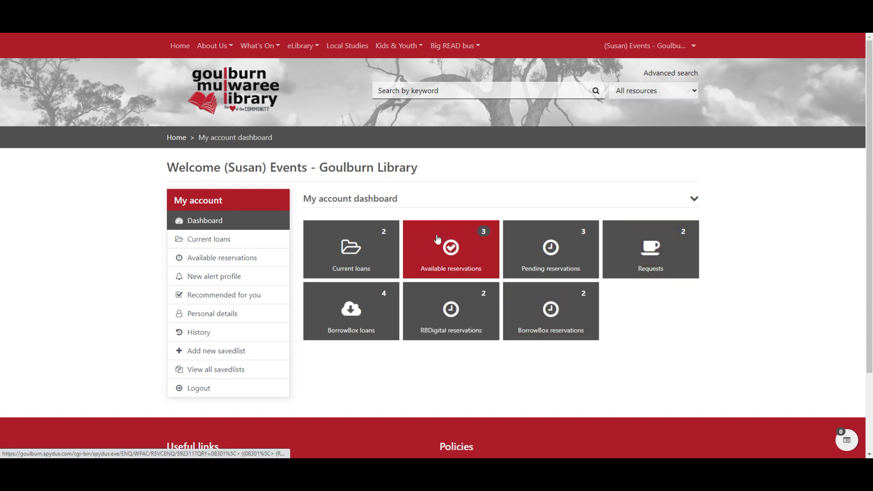
click(448, 255)
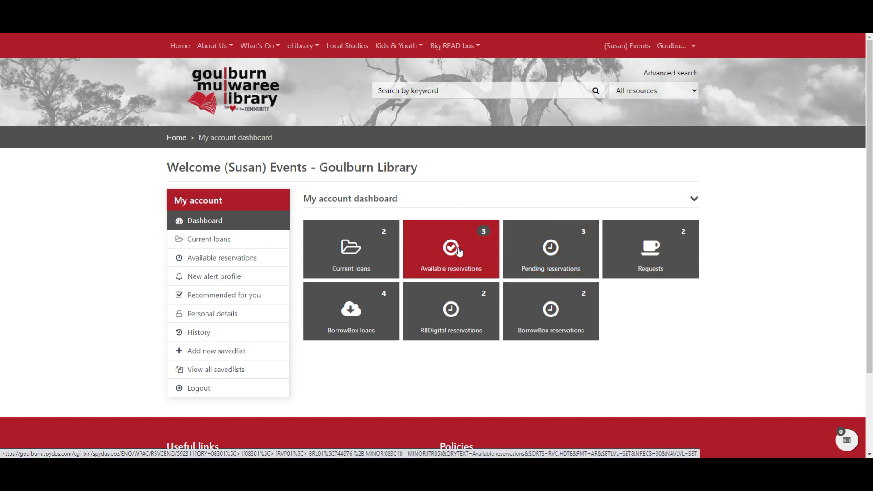
click(458, 250)
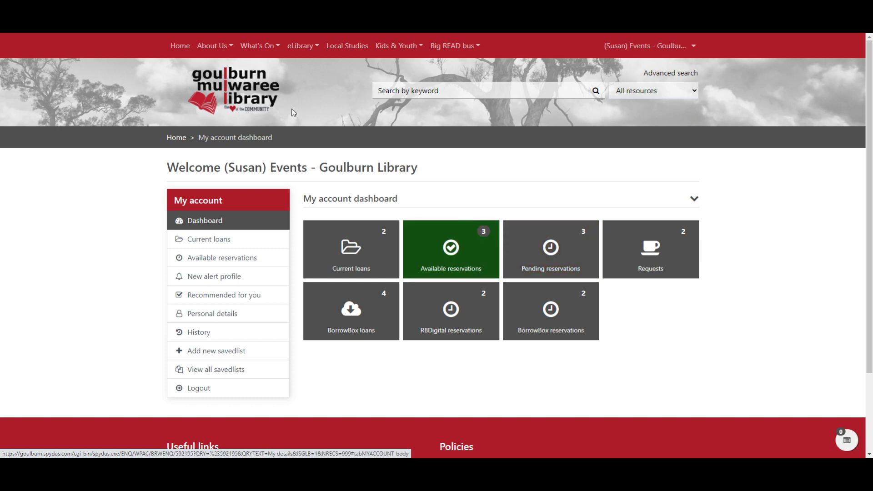
click(181, 46)
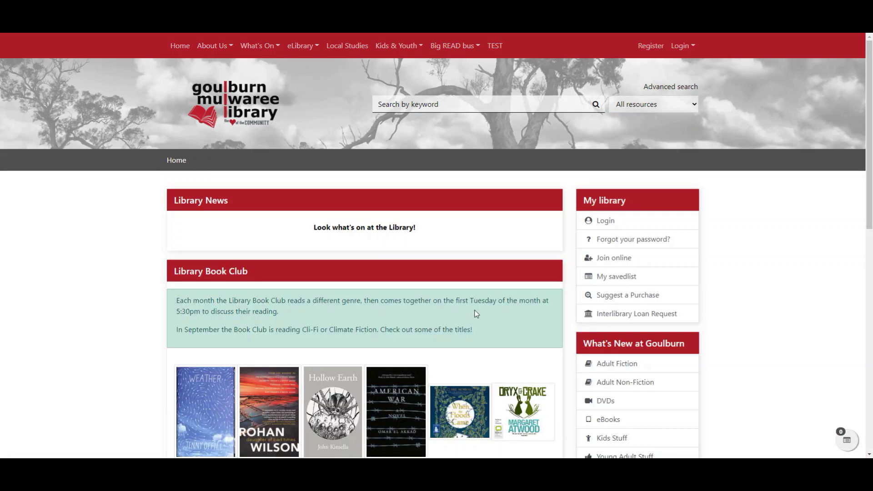